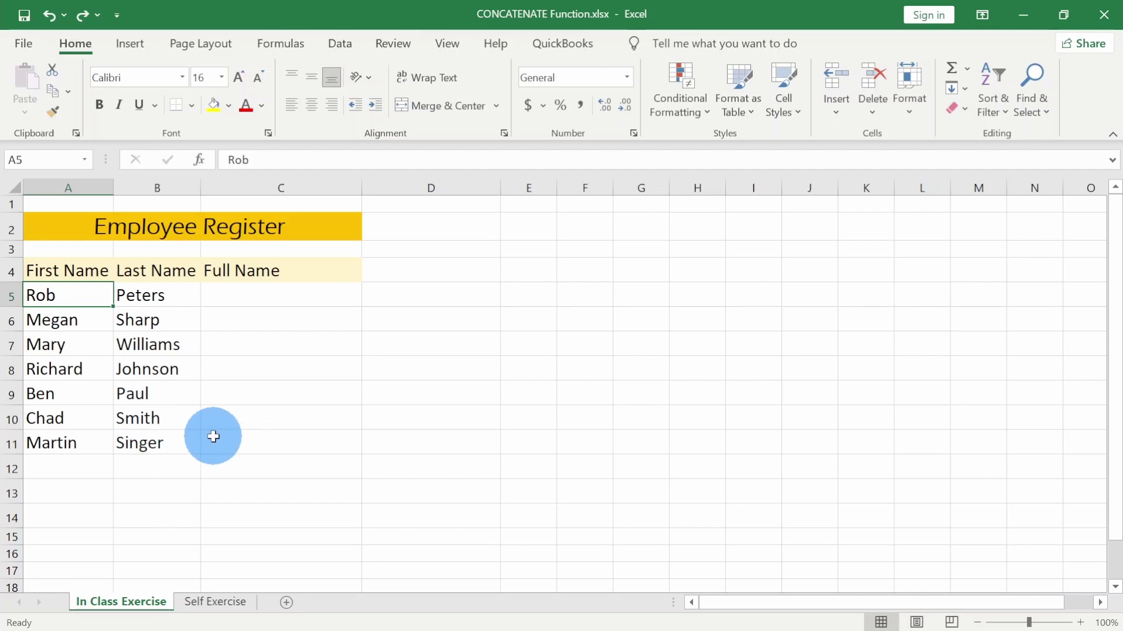
# Search the function library for CONCAT and insert that function into cell C5.
pyautogui.click(333, 295)
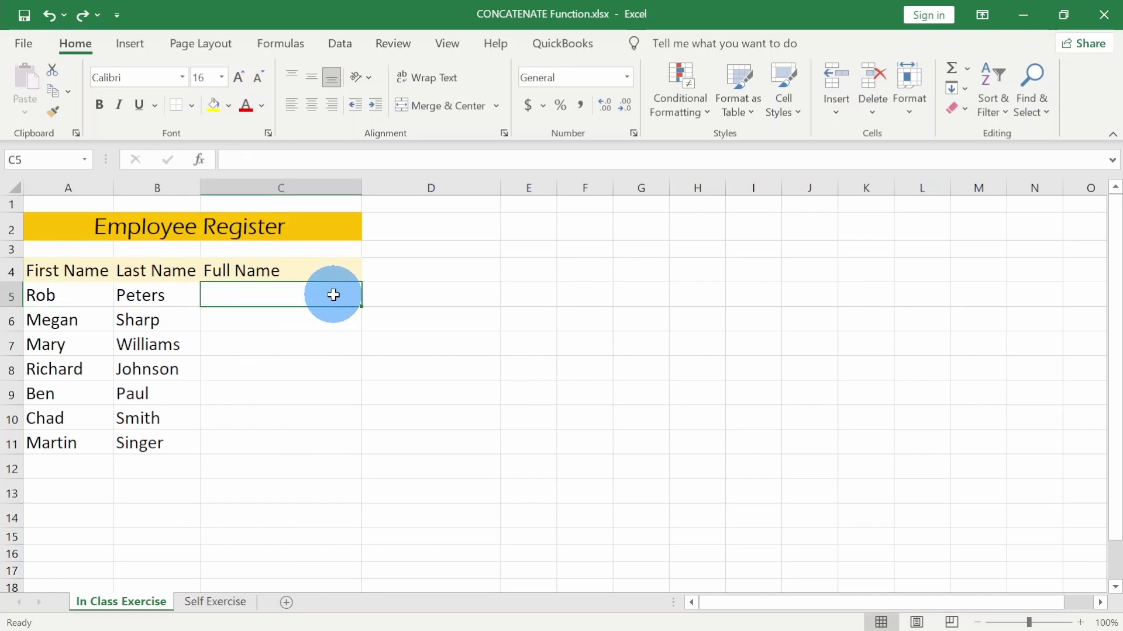
pyautogui.write('X')
pyautogui.press('Escape')
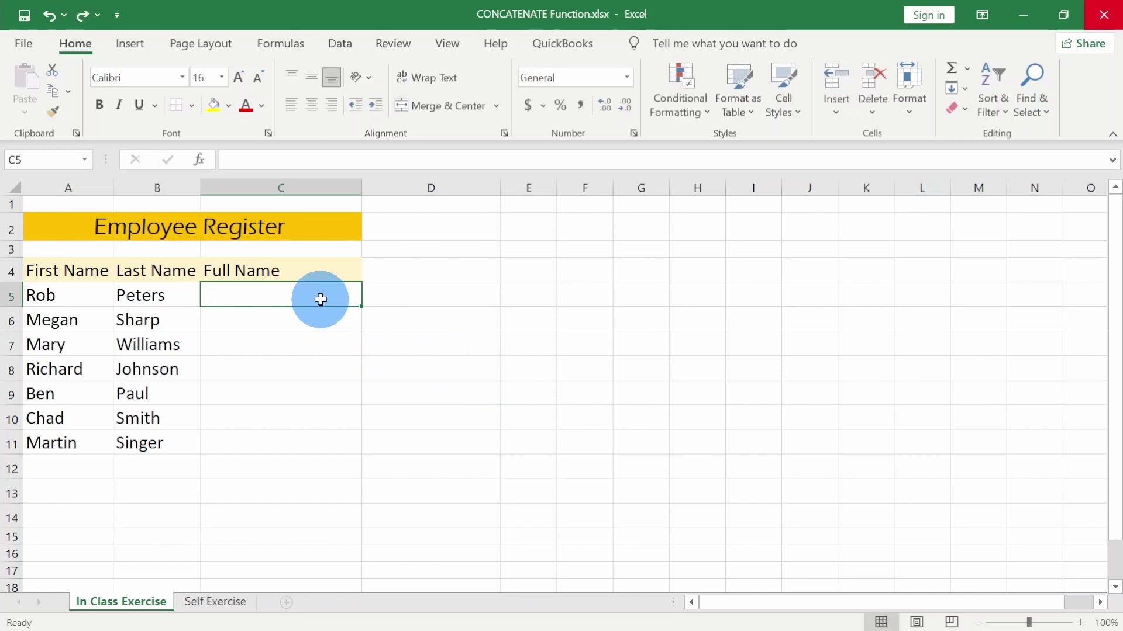
pyautogui.click(199, 159)
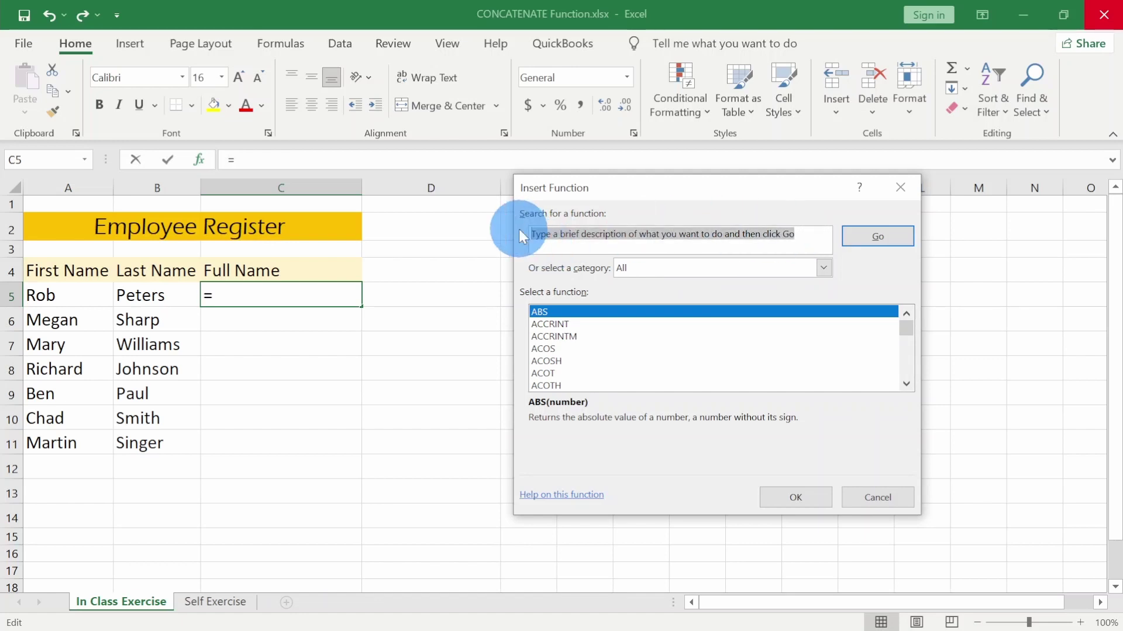
pyautogui.write('CONCAT')
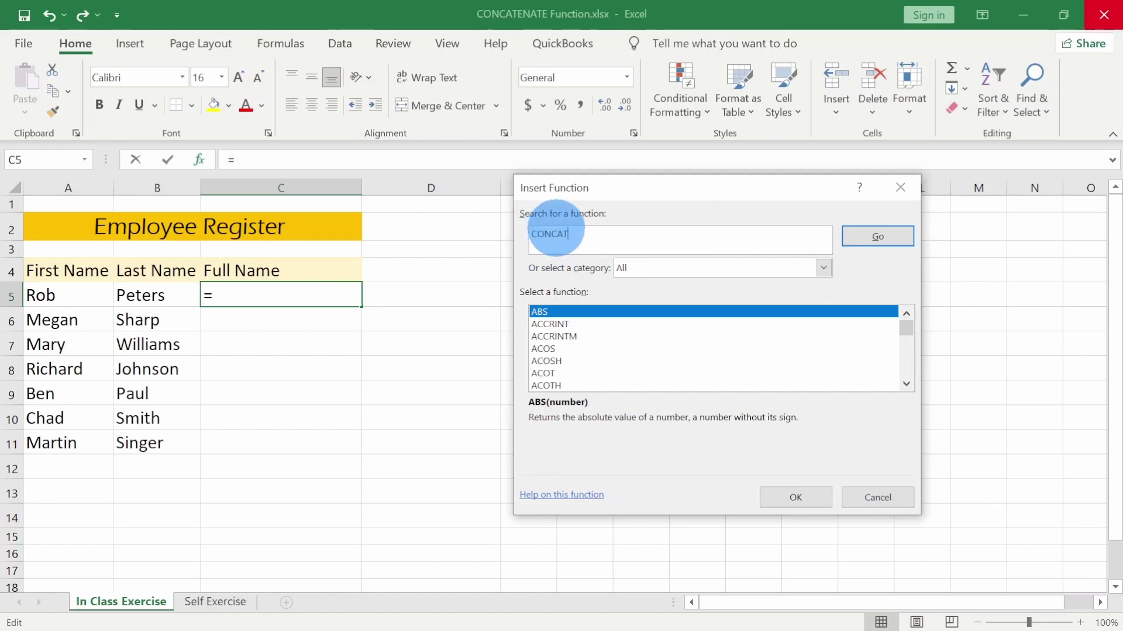
pyautogui.click(870, 239)
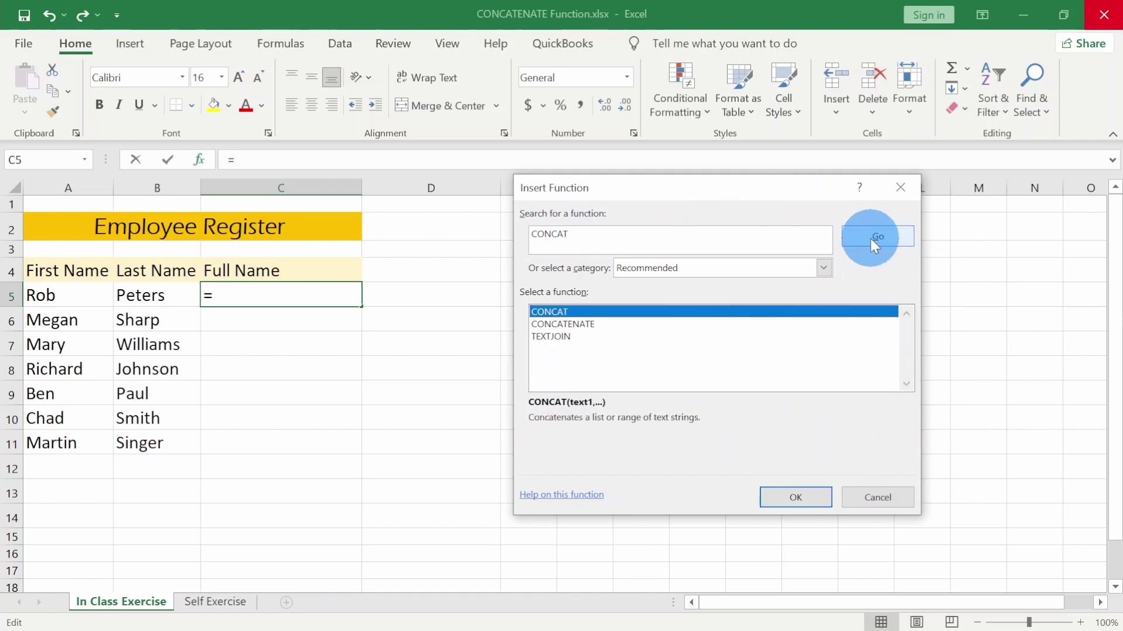
pyautogui.click(576, 325)
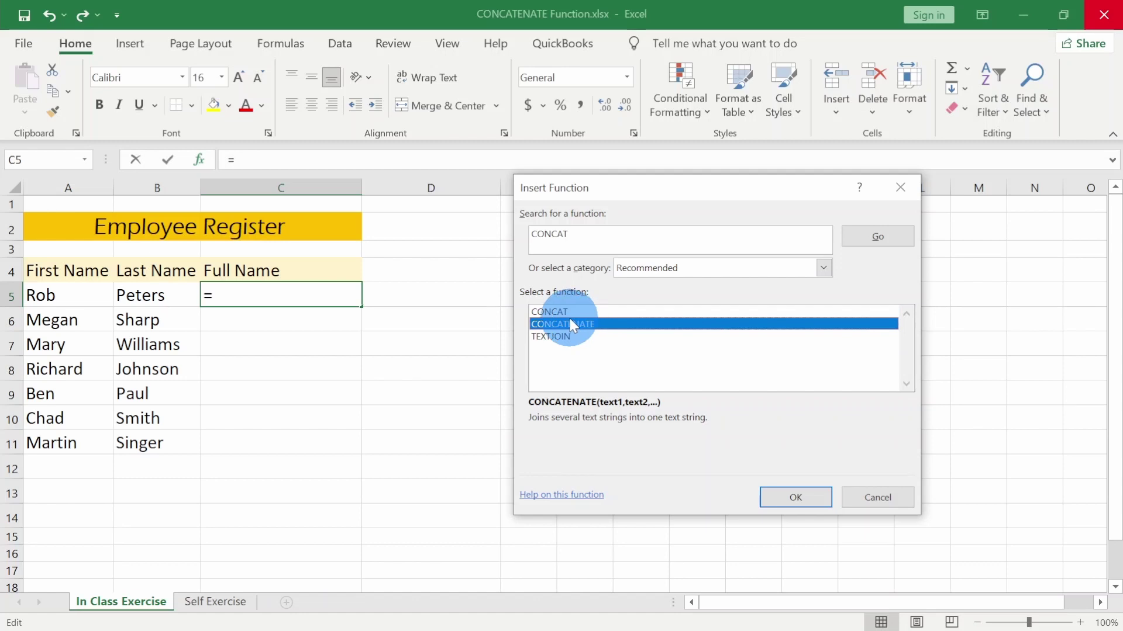
pyautogui.click(568, 313)
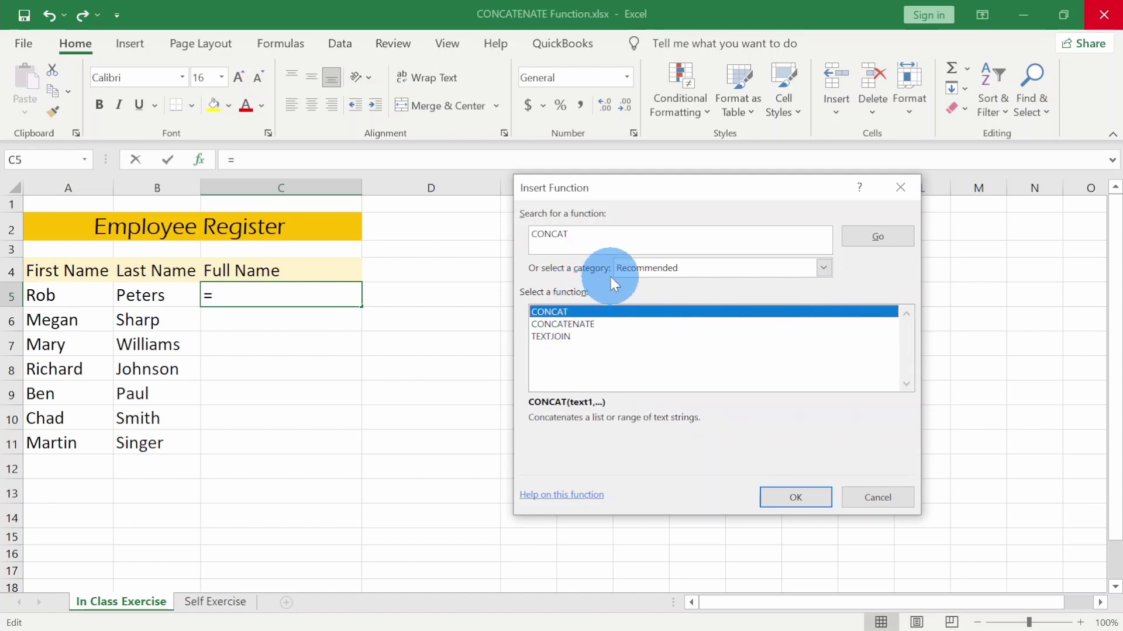
pyautogui.click(795, 496)
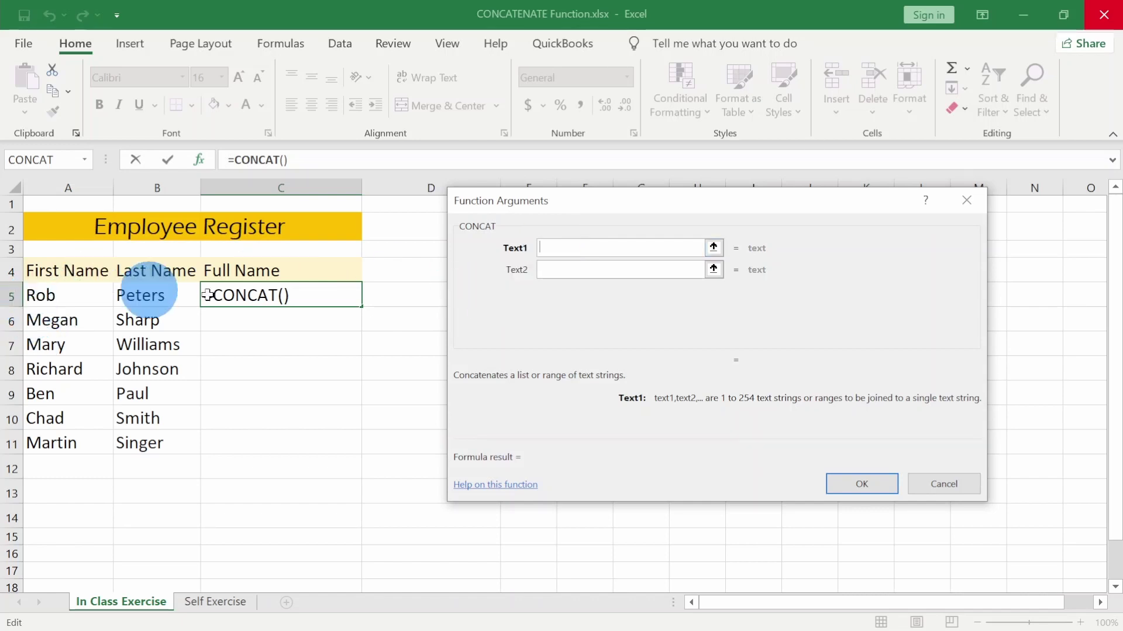
# Set the CONCAT function's Text1 argument to A5 and its Text2 argument to B5.
pyautogui.write('A5')
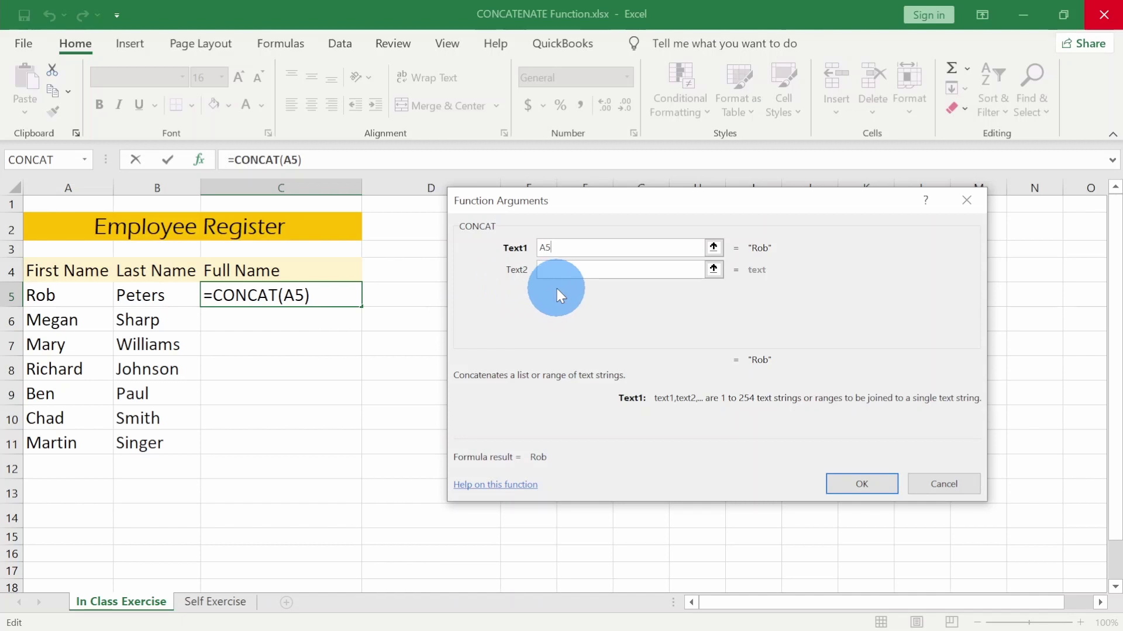
pyautogui.click(556, 269)
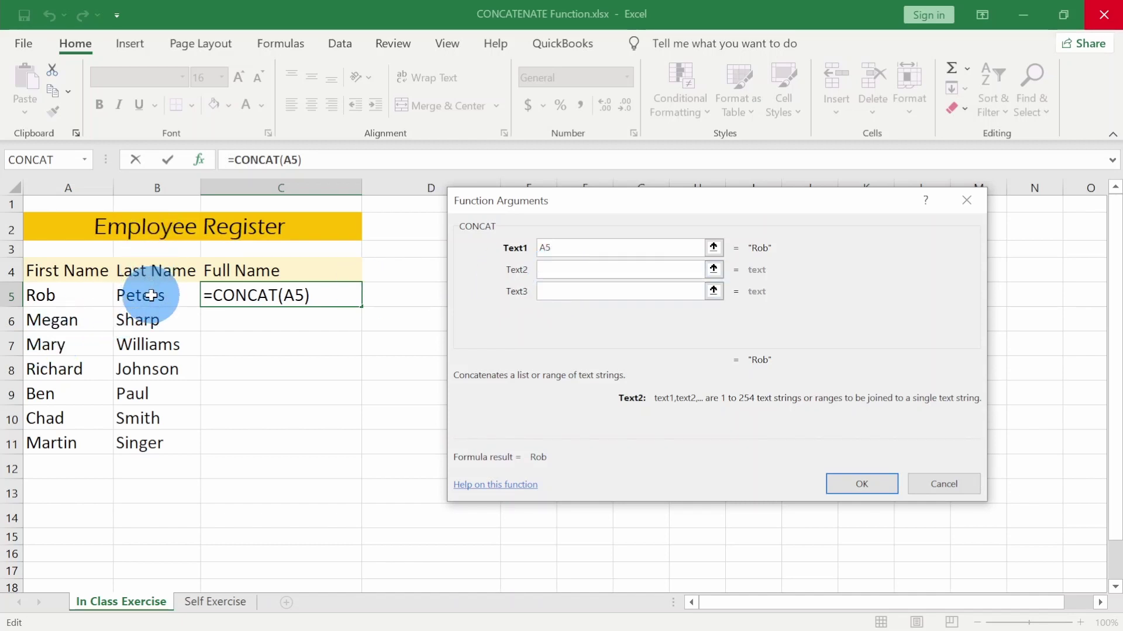
pyautogui.write('B5')
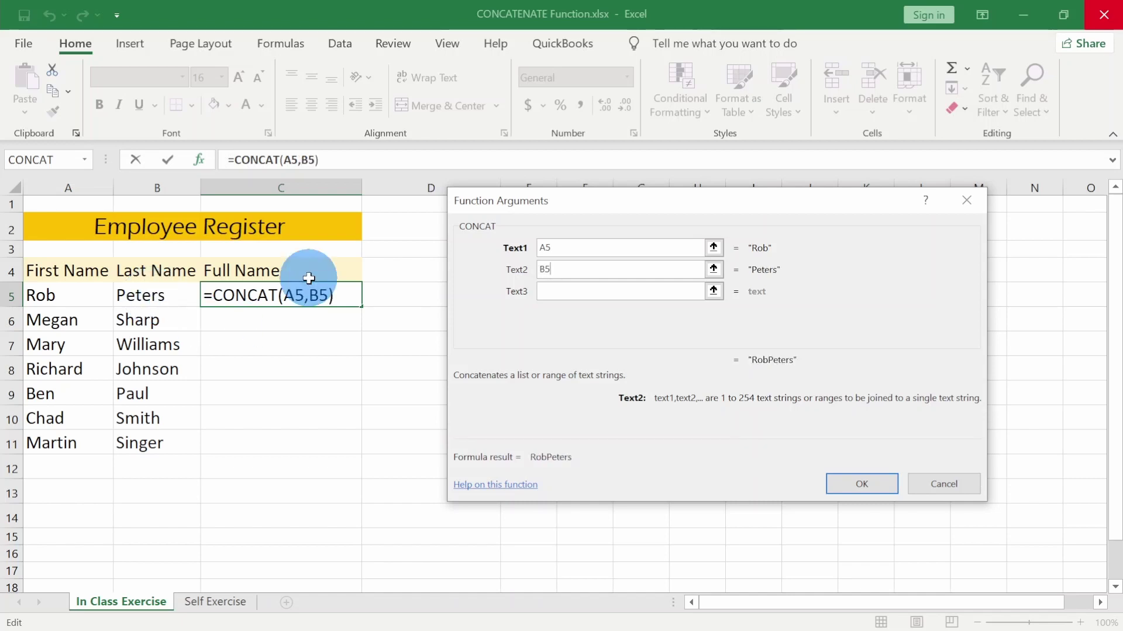
pyautogui.press('Tab')
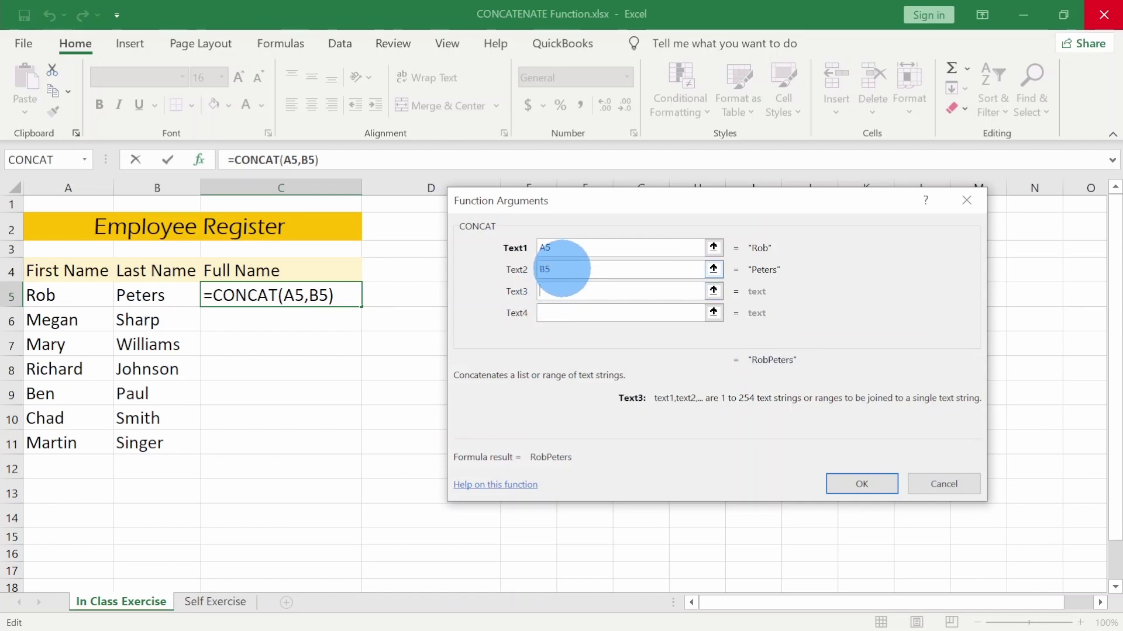
# Change Text2 to a quoted space " ", set Text3 to B5, and accept the CONCAT formula in C5.
pyautogui.click(561, 269)
pyautogui.press('BackSpace')
pyautogui.press('BackSpace')
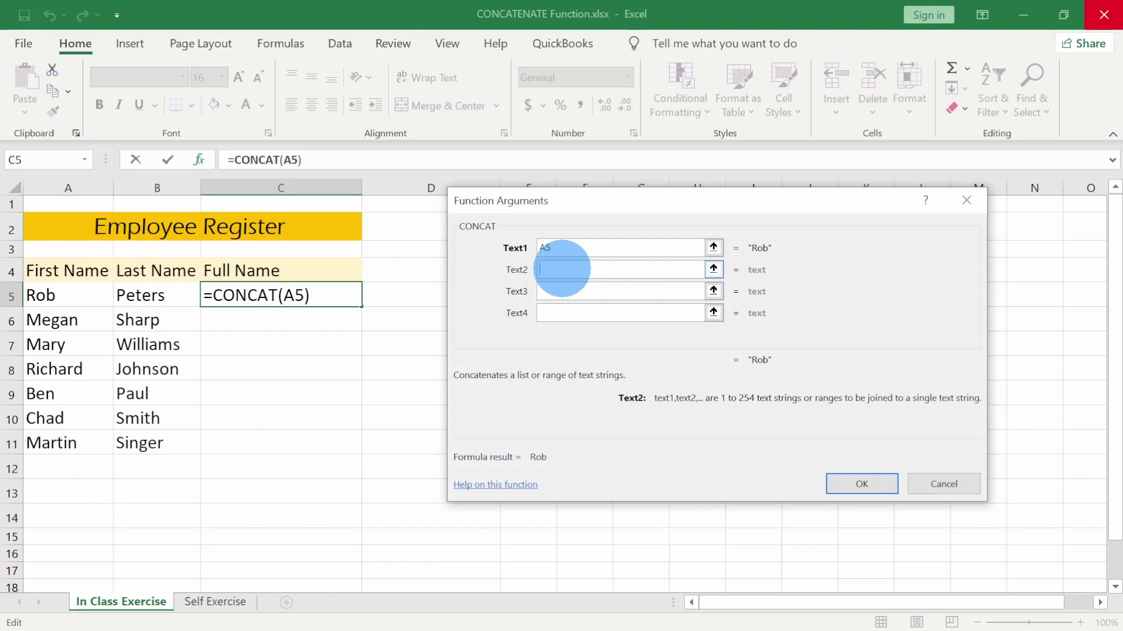
pyautogui.click(565, 289)
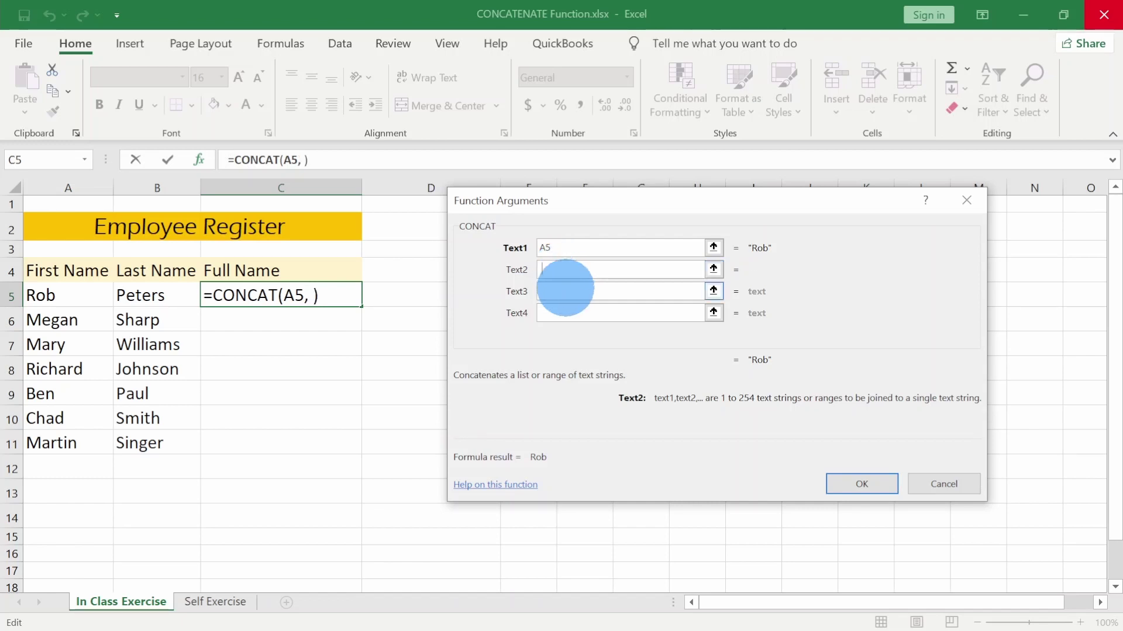
pyautogui.click(565, 288)
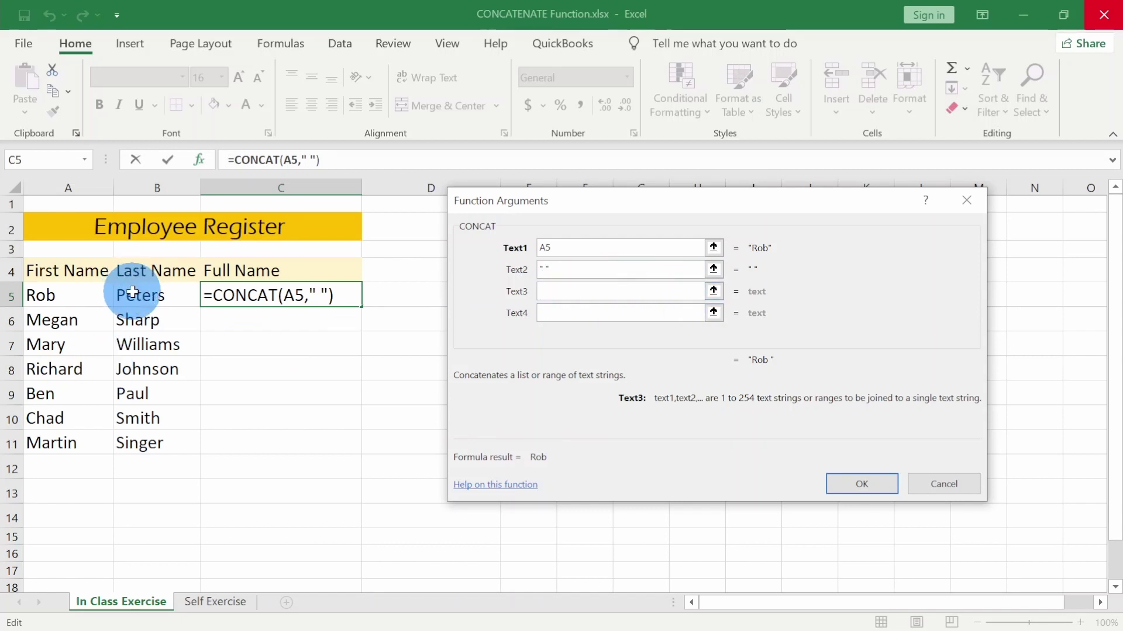
pyautogui.write('B5')
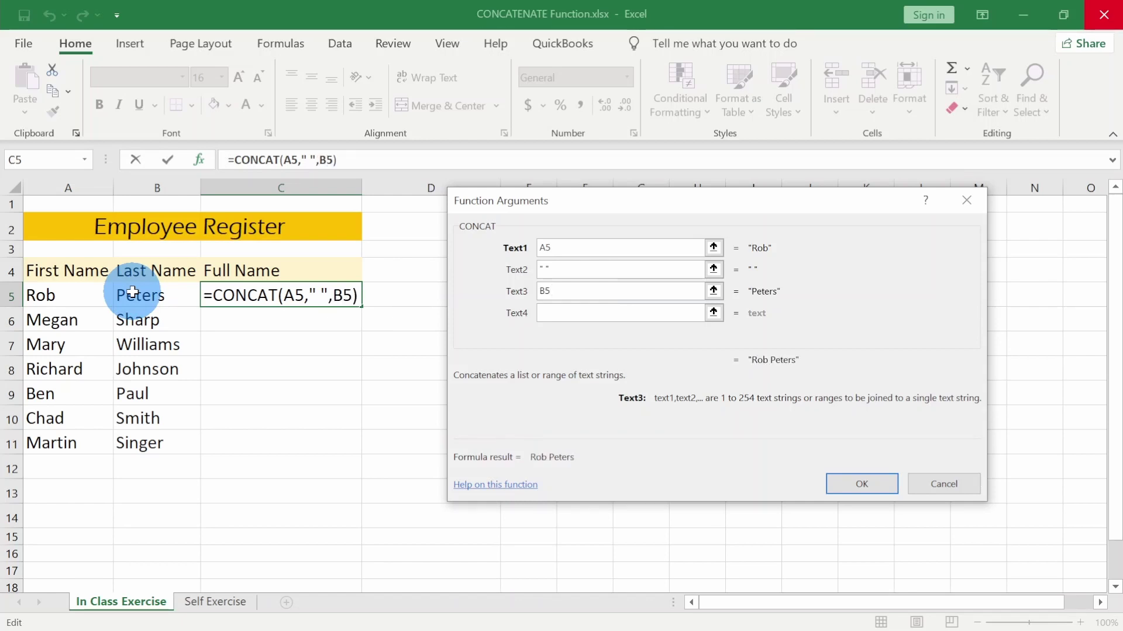
pyautogui.click(632, 311)
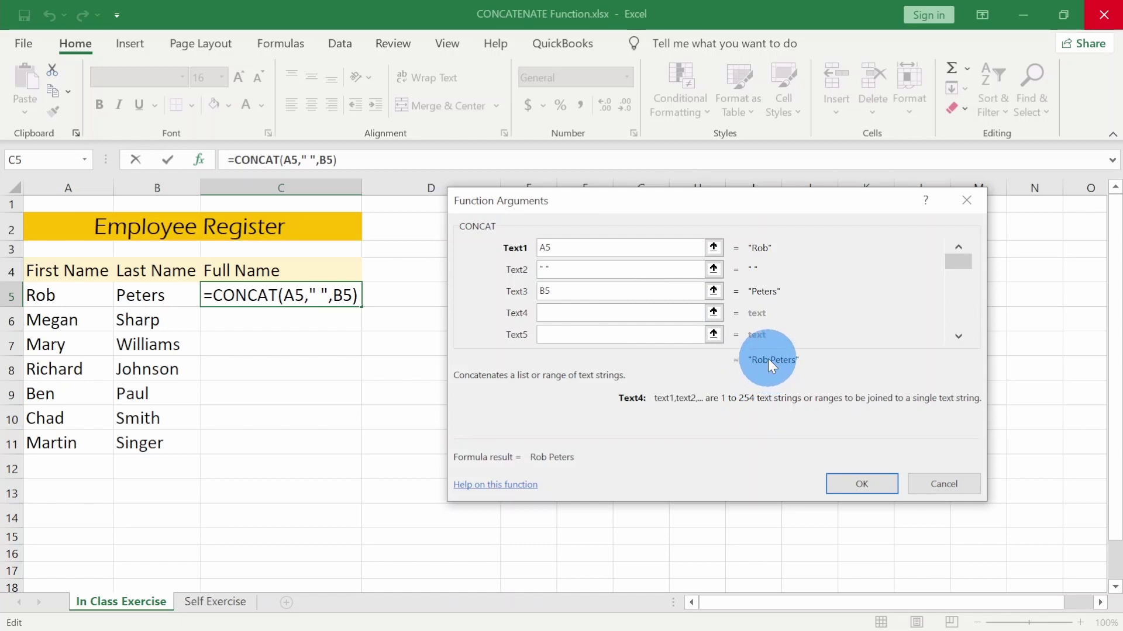
pyautogui.click(860, 478)
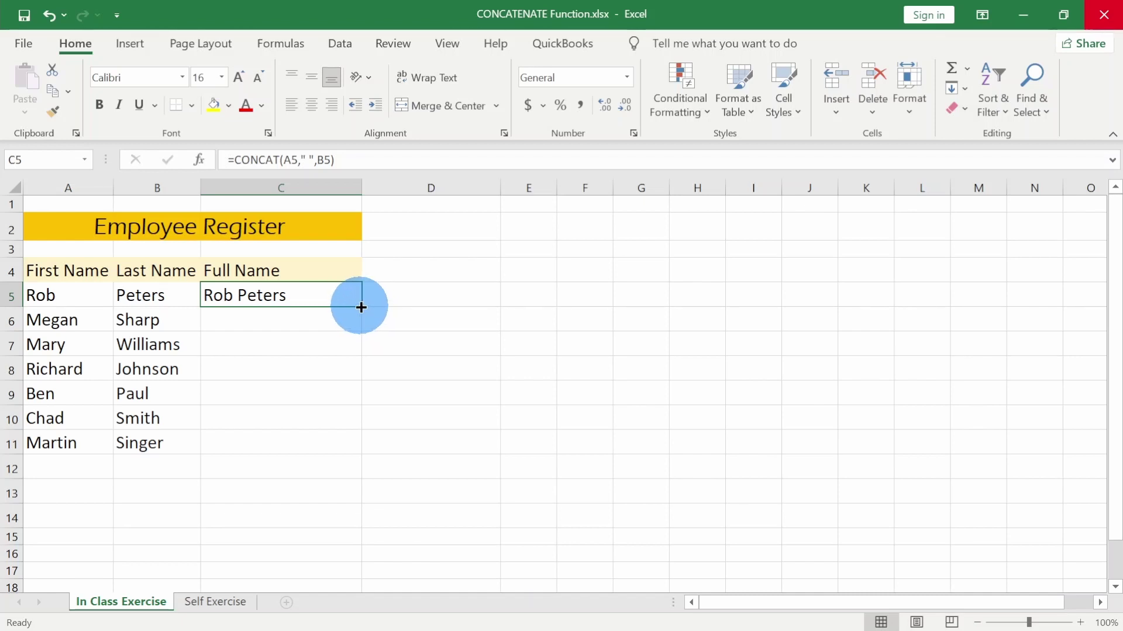
# Fill the CONCAT formula from C5 down the Full Name column through C11.
pyautogui.doubleClick(361, 306)
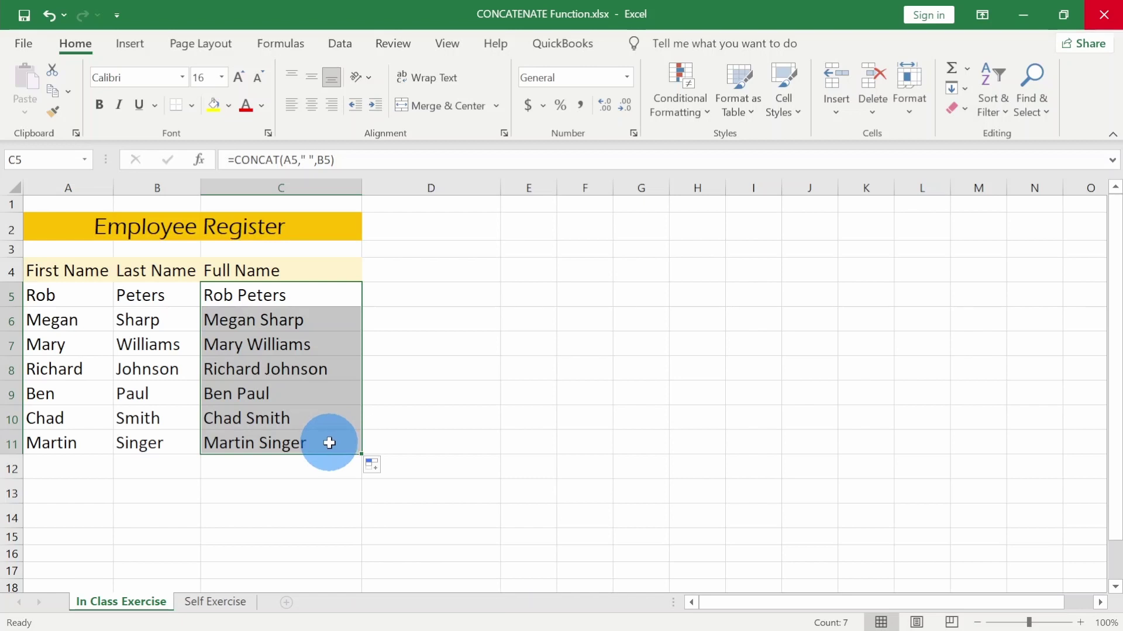
pyautogui.click(49, 13)
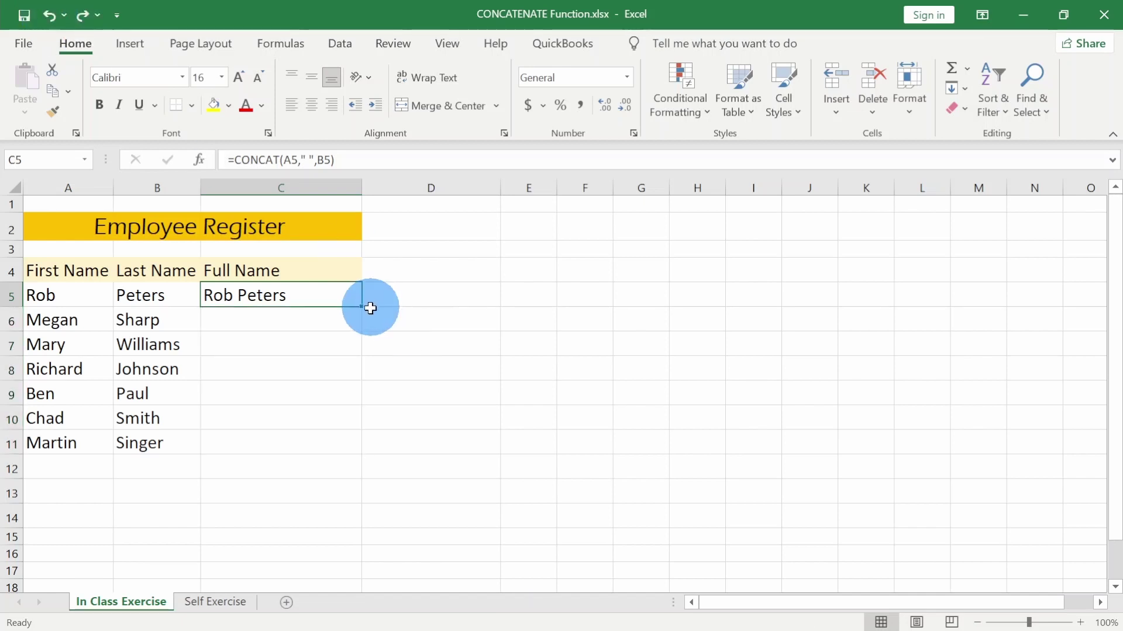
pyautogui.moveTo(362, 307); pyautogui.dragTo(352, 449)
pyautogui.click(317, 293)
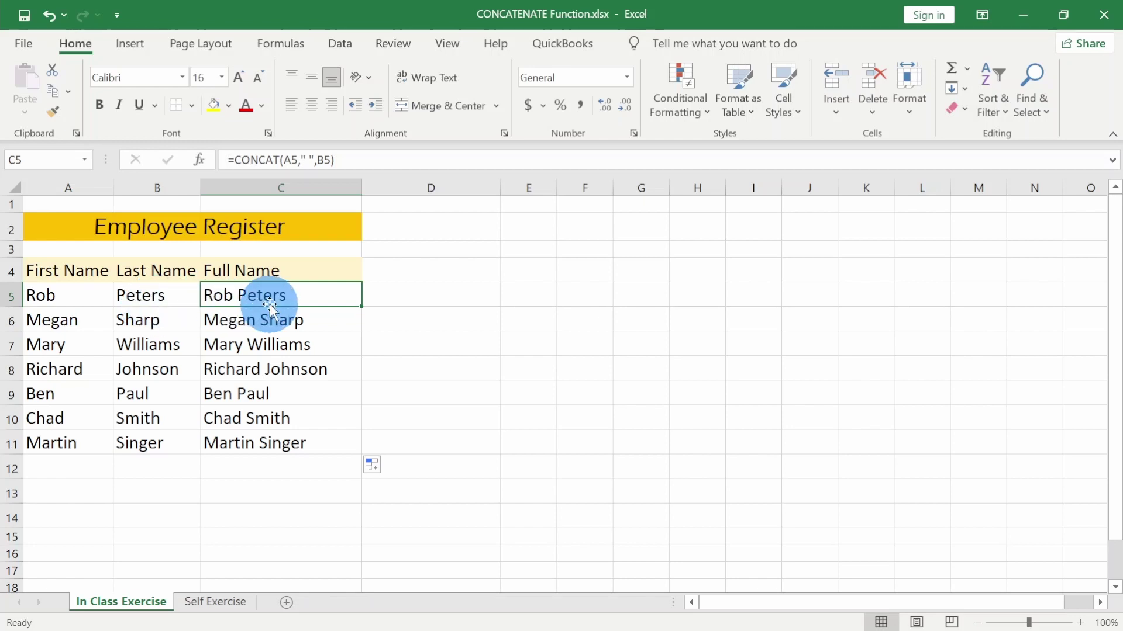
# Enter the formula =CONCAT(A5," ",B5) directly in cell D5.
pyautogui.click(401, 294)
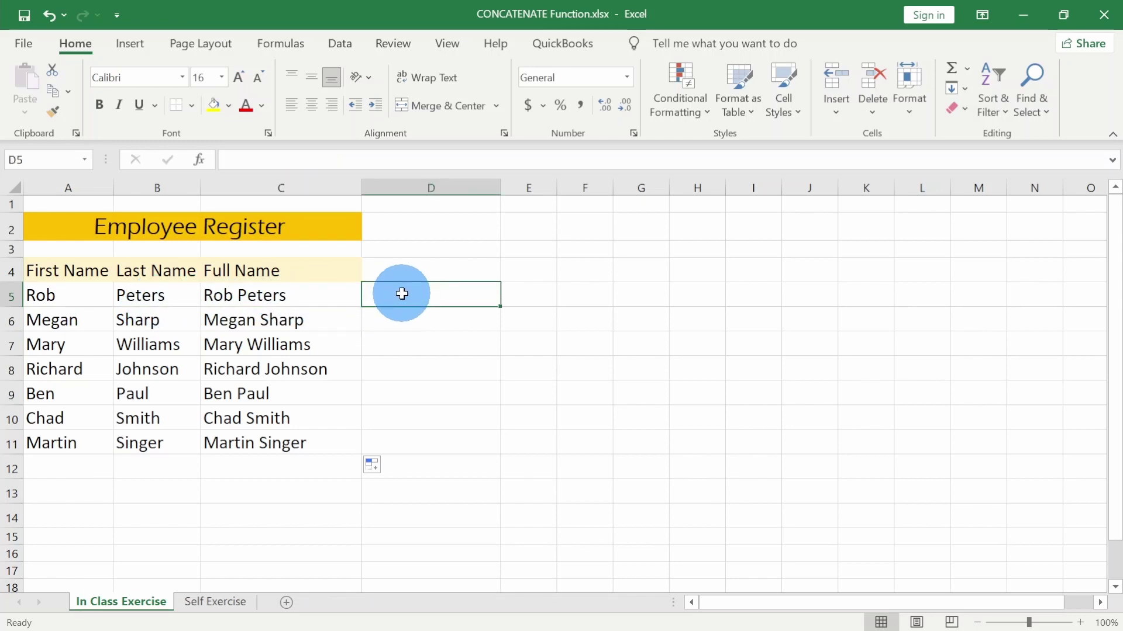
pyautogui.write('=CONC')
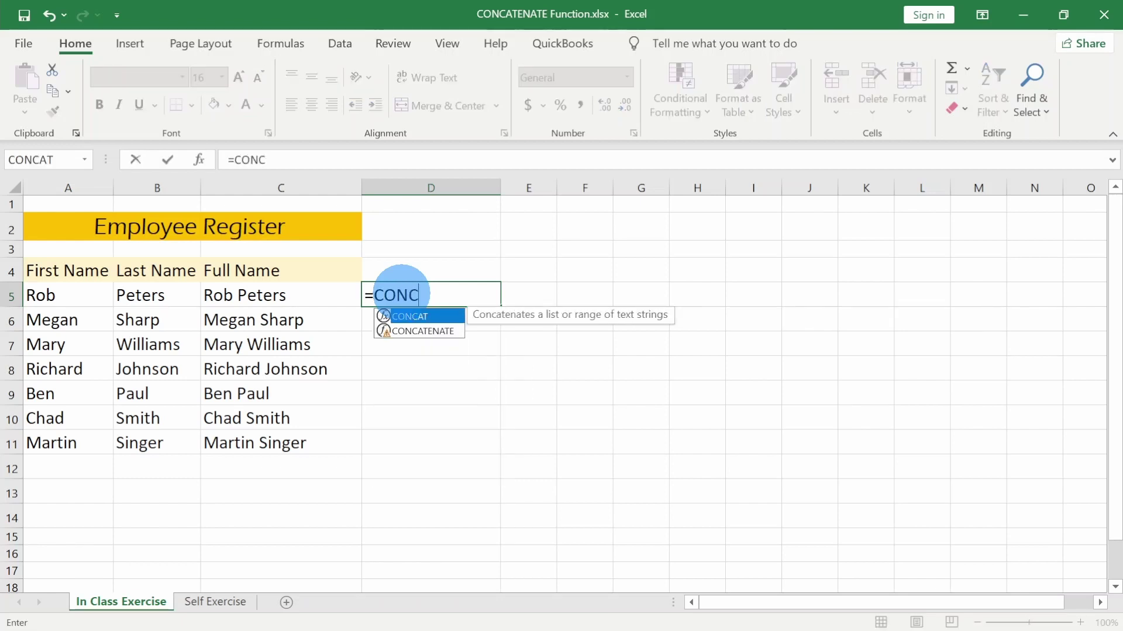
pyautogui.write('AT(')
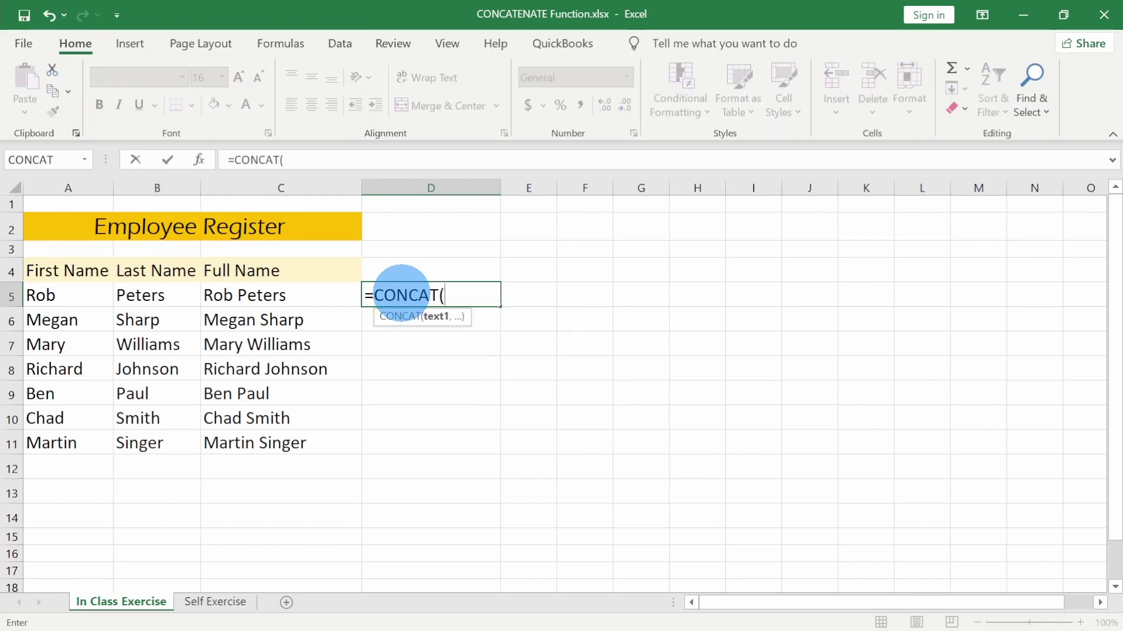
pyautogui.click(78, 302)
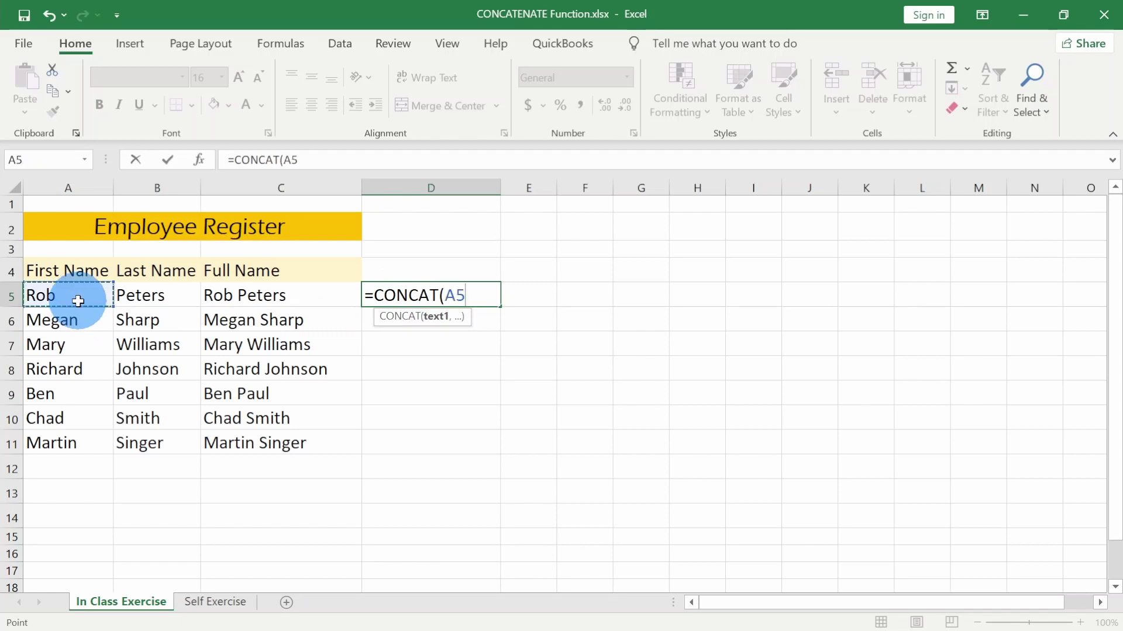
pyautogui.write(',"')
pyautogui.write('"')
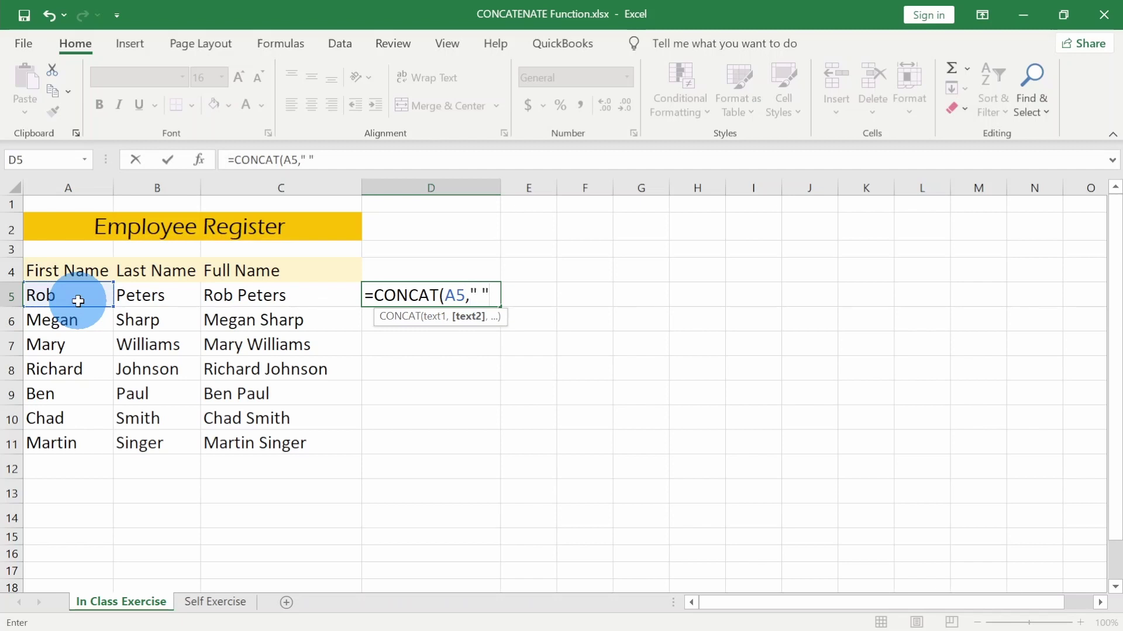
pyautogui.write(',')
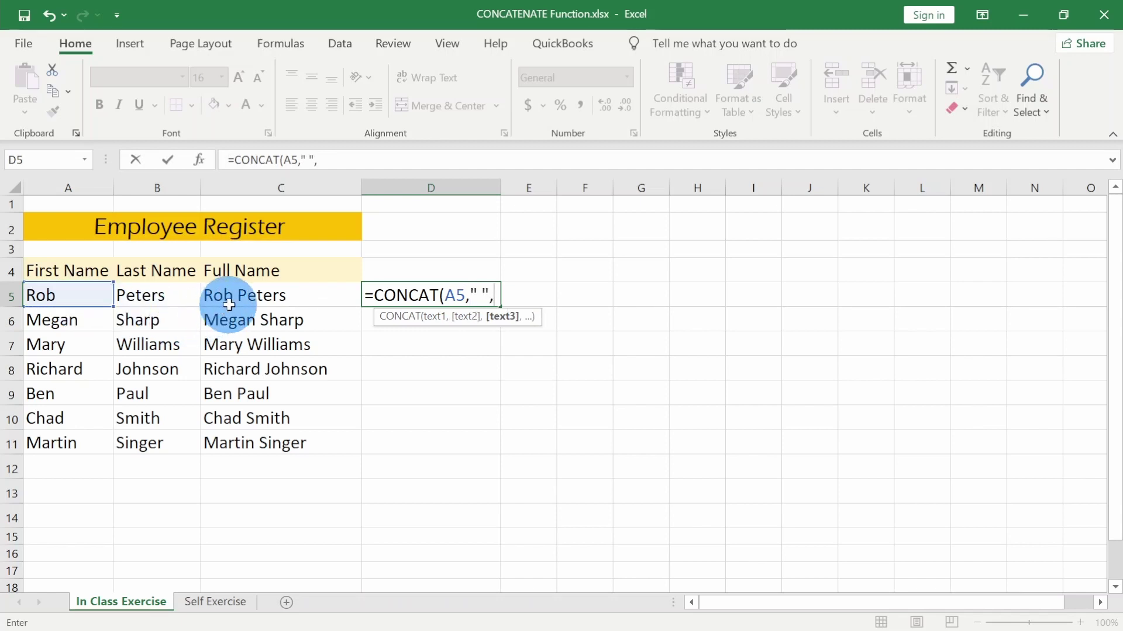
pyautogui.click(159, 300)
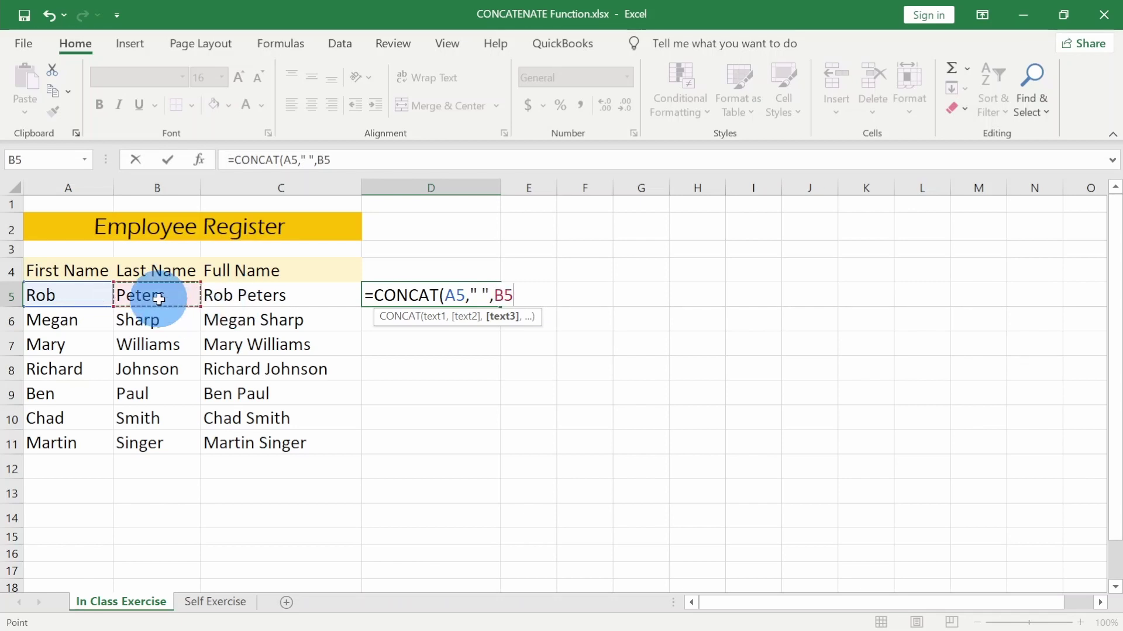
pyautogui.write(')')
pyautogui.press('Return')
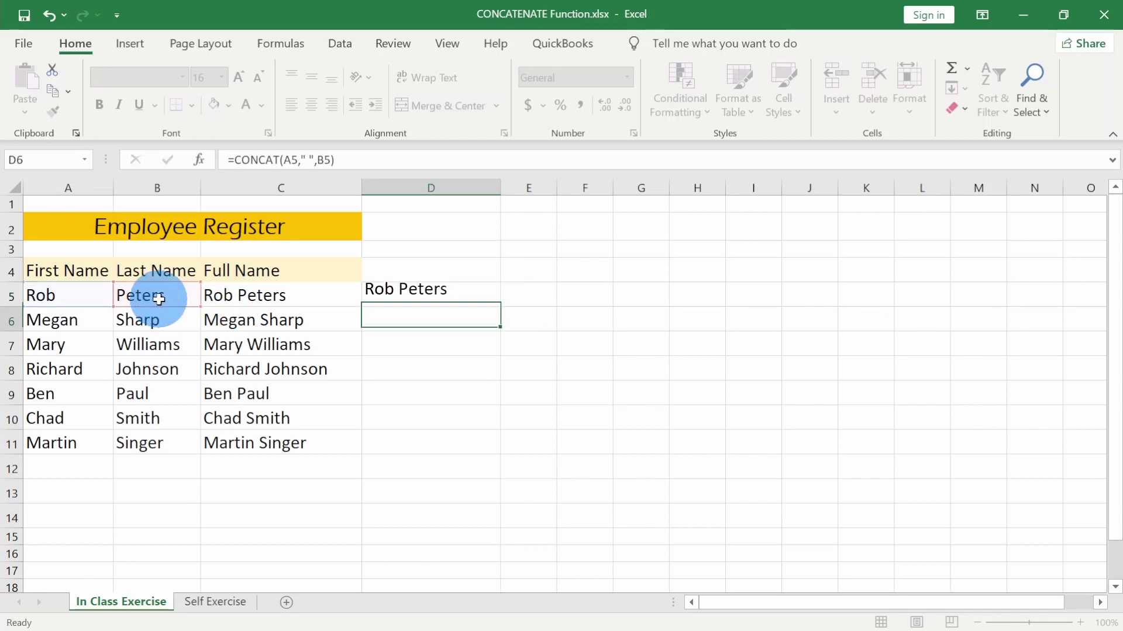
pyautogui.press('Up')
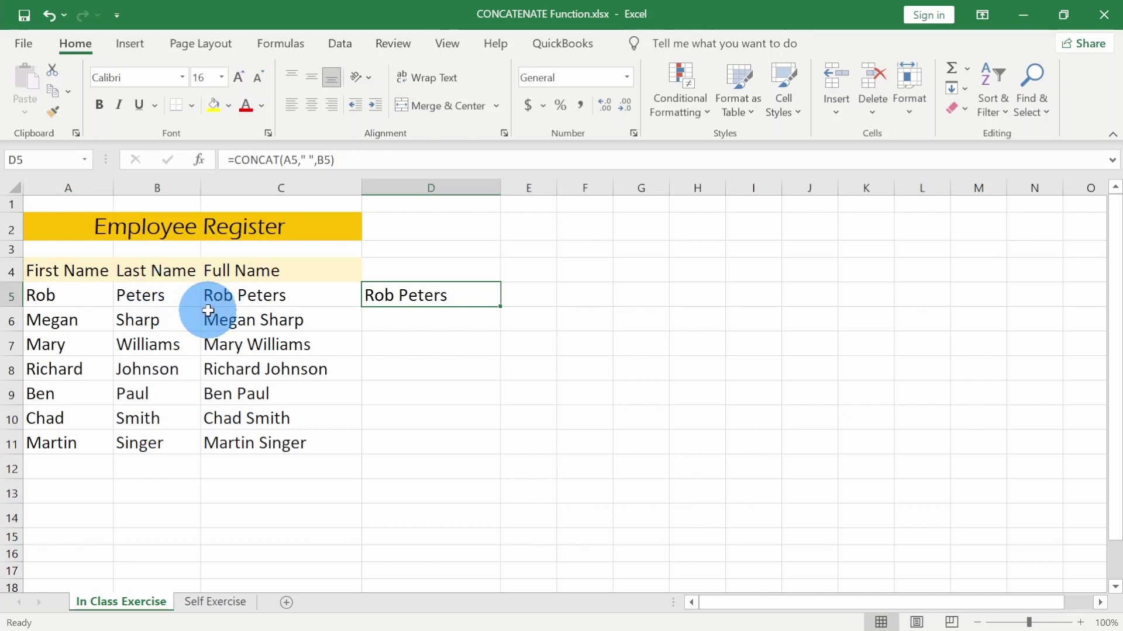
# Select cell E5 and widen column E to roughly the width of a full name.
pyautogui.press('Right')
pyautogui.write('x')
pyautogui.press('Escape')
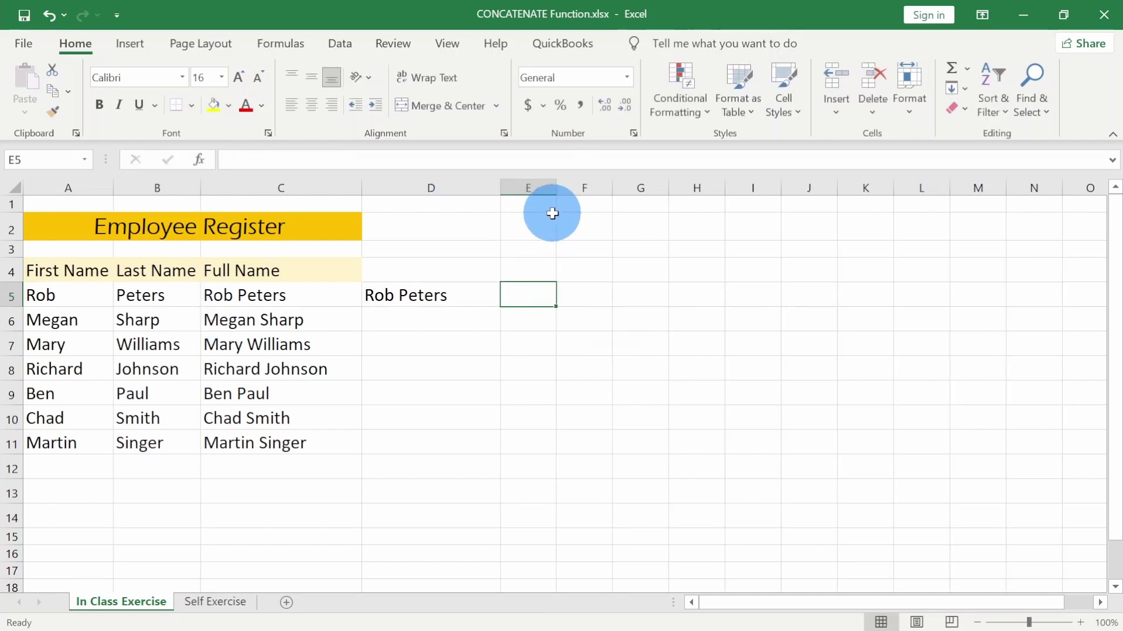
pyautogui.moveTo(555, 190); pyautogui.dragTo(649, 163)
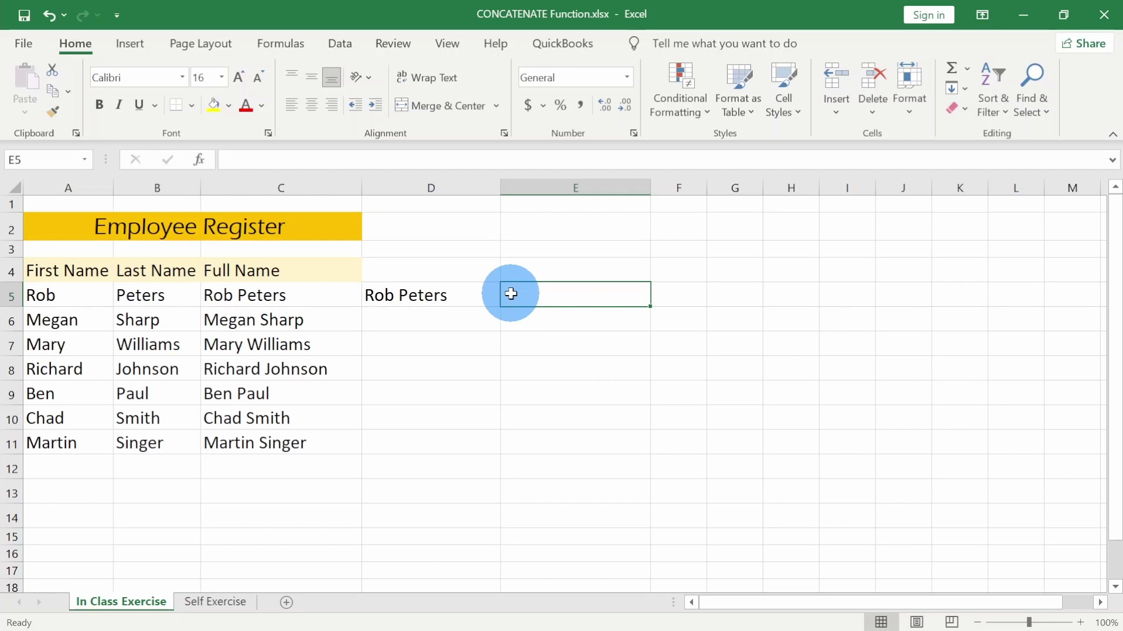
# Enter the formula =A5&" "&B5 in cell E5 to join the first and last names with the ampersand operator.
pyautogui.write('=')
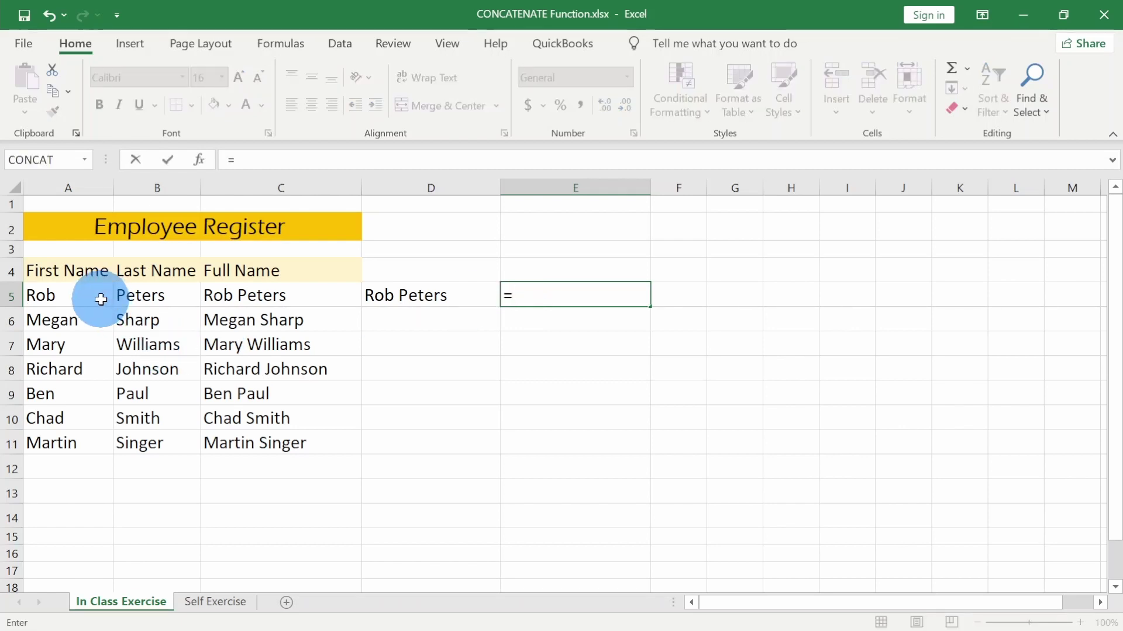
pyautogui.write('a')
pyautogui.press('BackSpace')
pyautogui.write('a')
pyautogui.press('BackSpace')
pyautogui.write('a')
pyautogui.press('BackSpace')
pyautogui.write('A5')
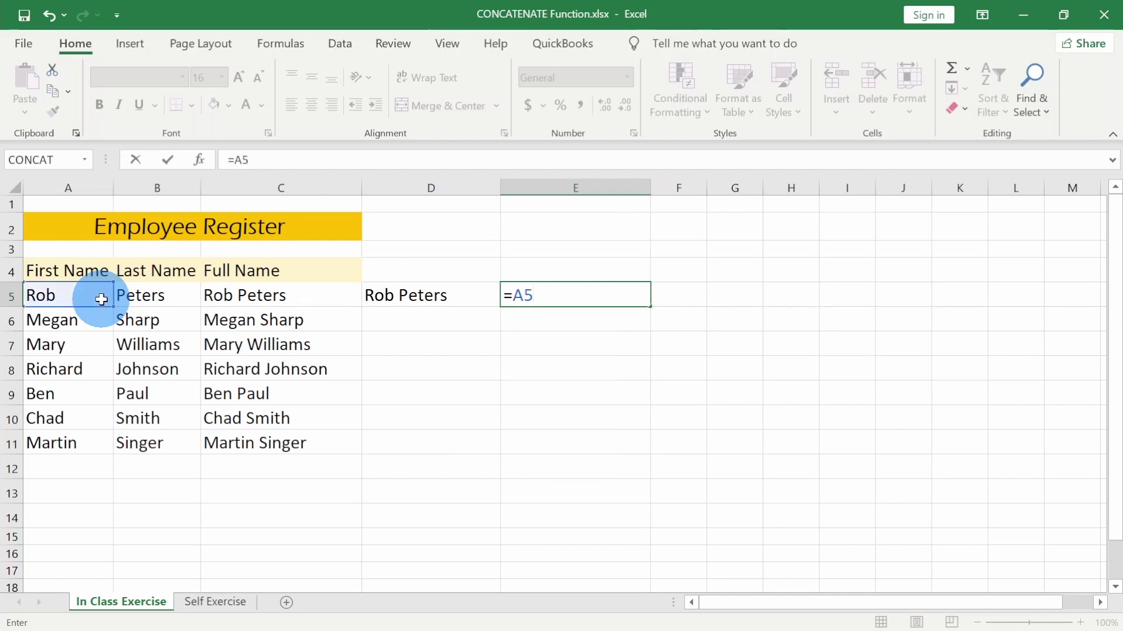
pyautogui.write('&')
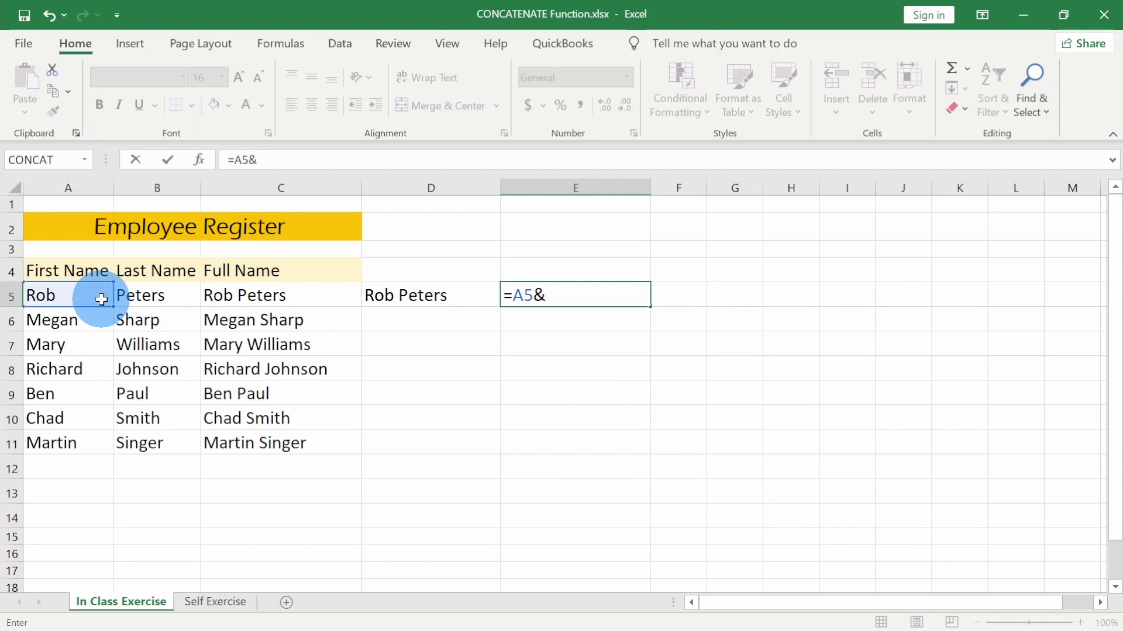
pyautogui.write('" "&B5')
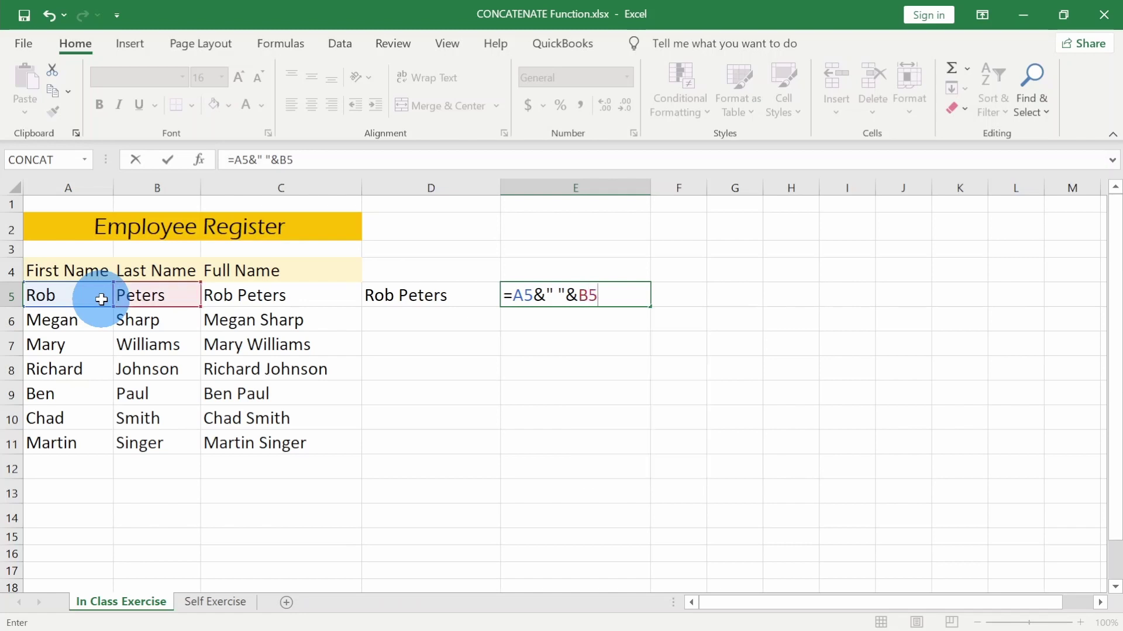
pyautogui.press('Return')
pyautogui.press('Up')
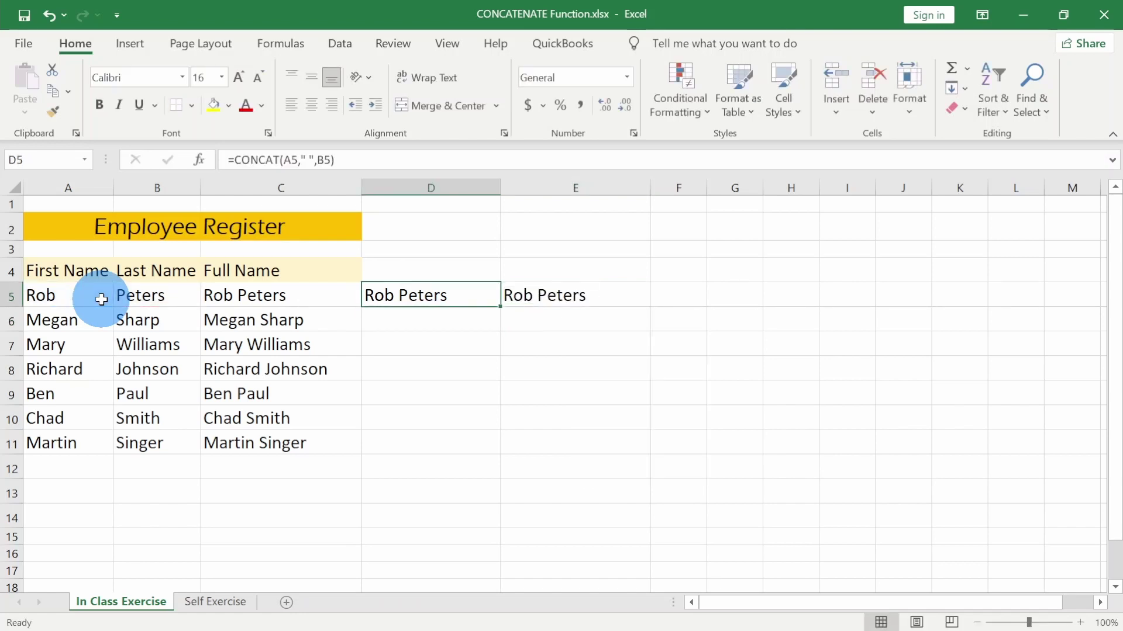
pyautogui.press('Right')
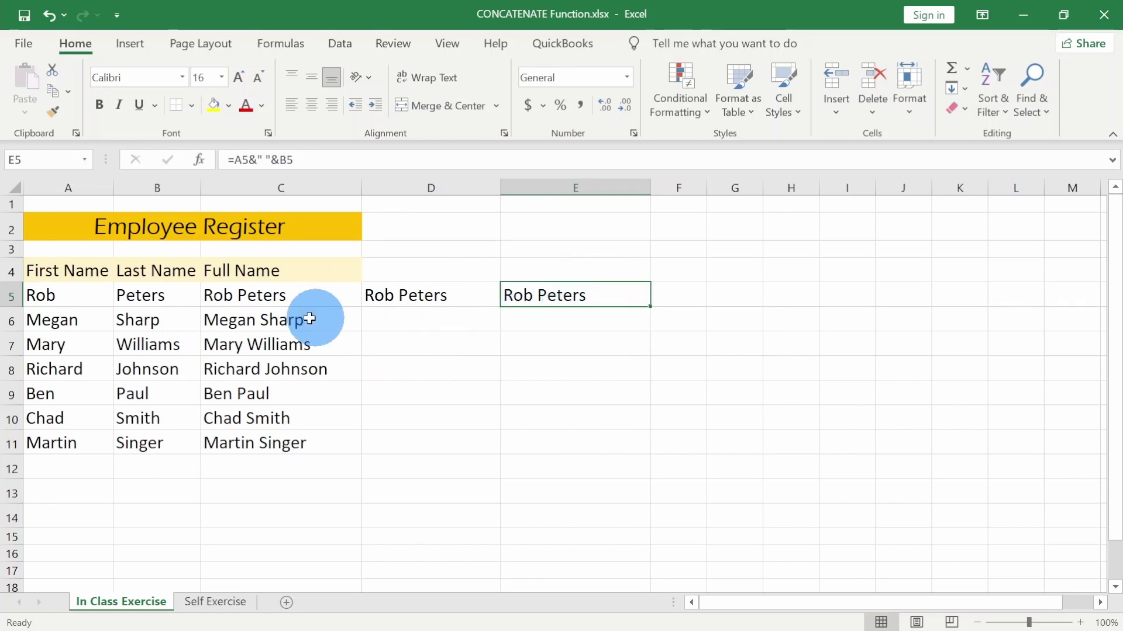
# Fill the ampersand formula from E5 down through E11 and the CONCAT formula from D5 down through D11.
pyautogui.click(308, 299)
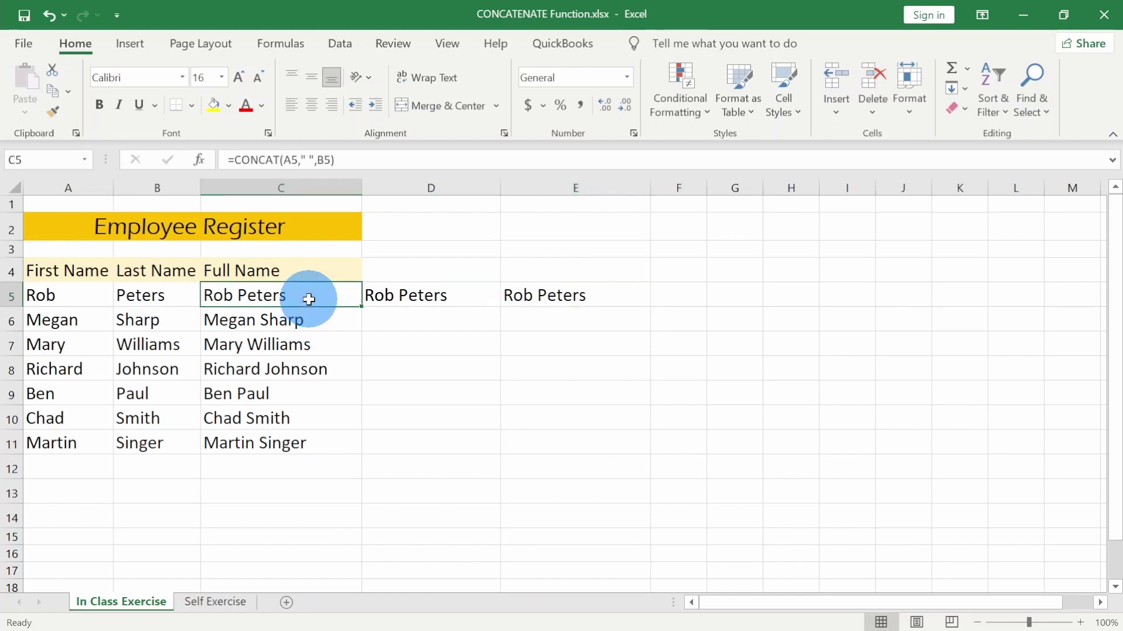
pyautogui.click(426, 293)
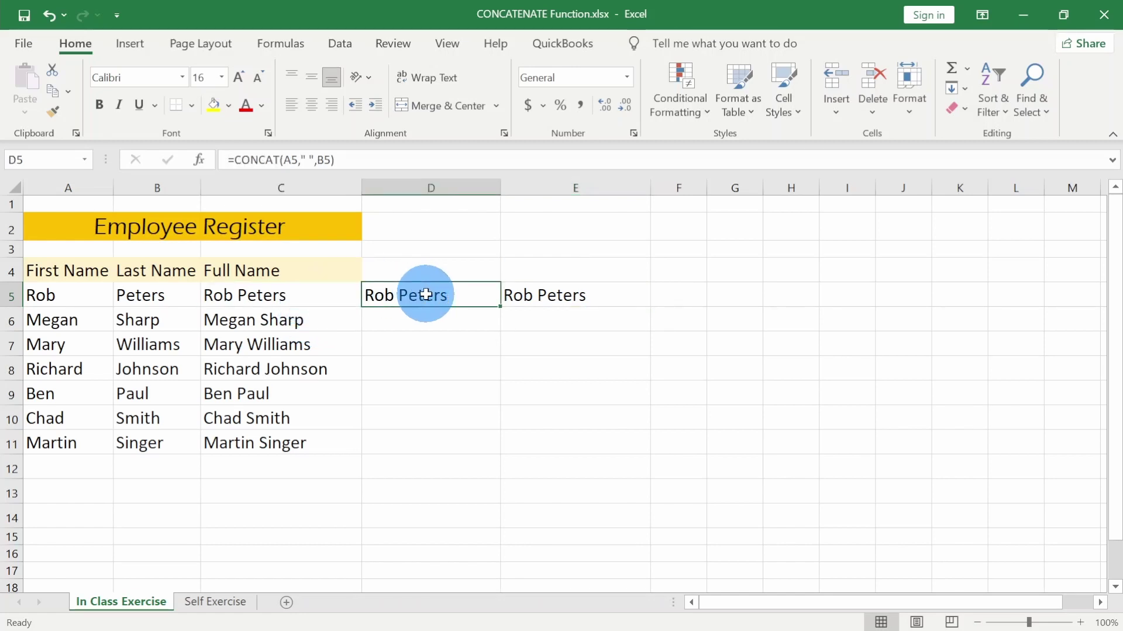
pyautogui.click(571, 293)
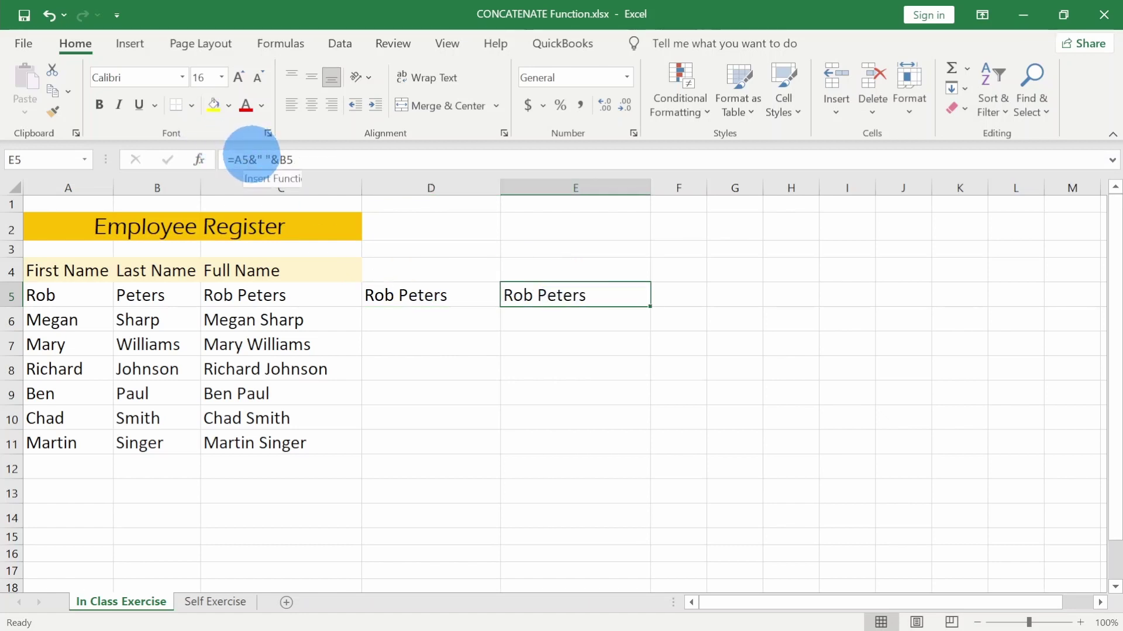
pyautogui.doubleClick(650, 306)
pyautogui.click(476, 295)
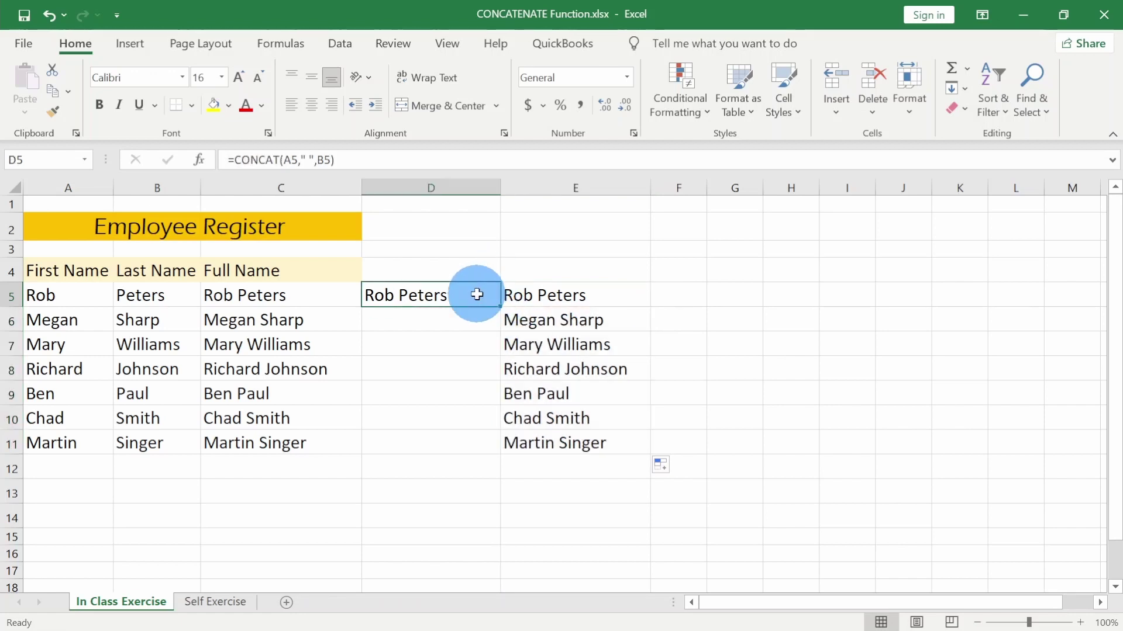
pyautogui.doubleClick(500, 306)
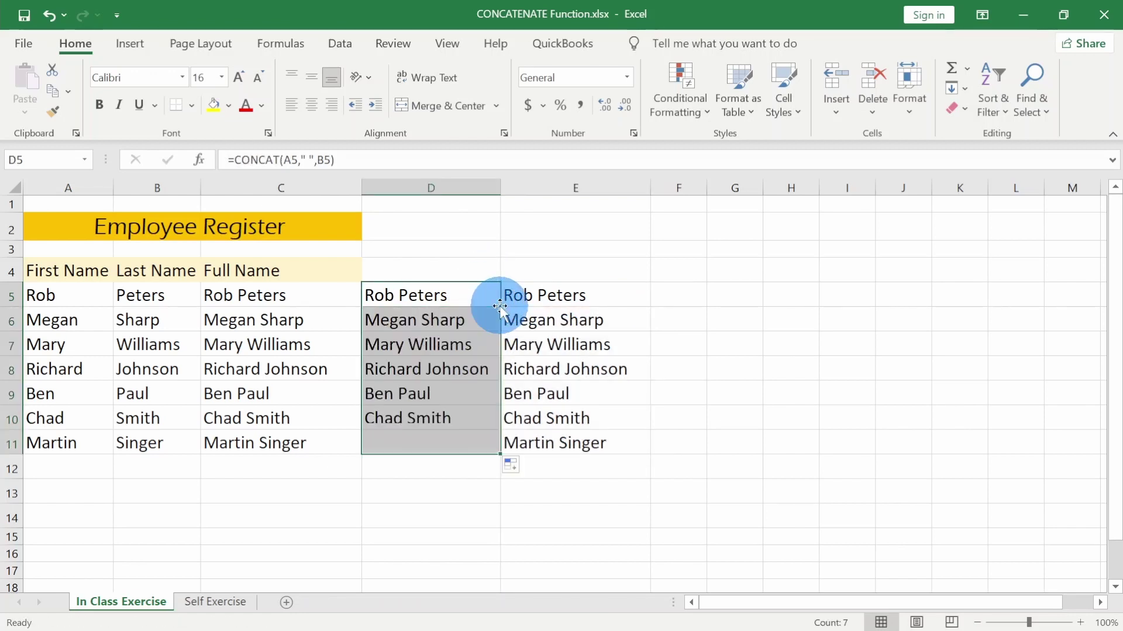
pyautogui.click(569, 296)
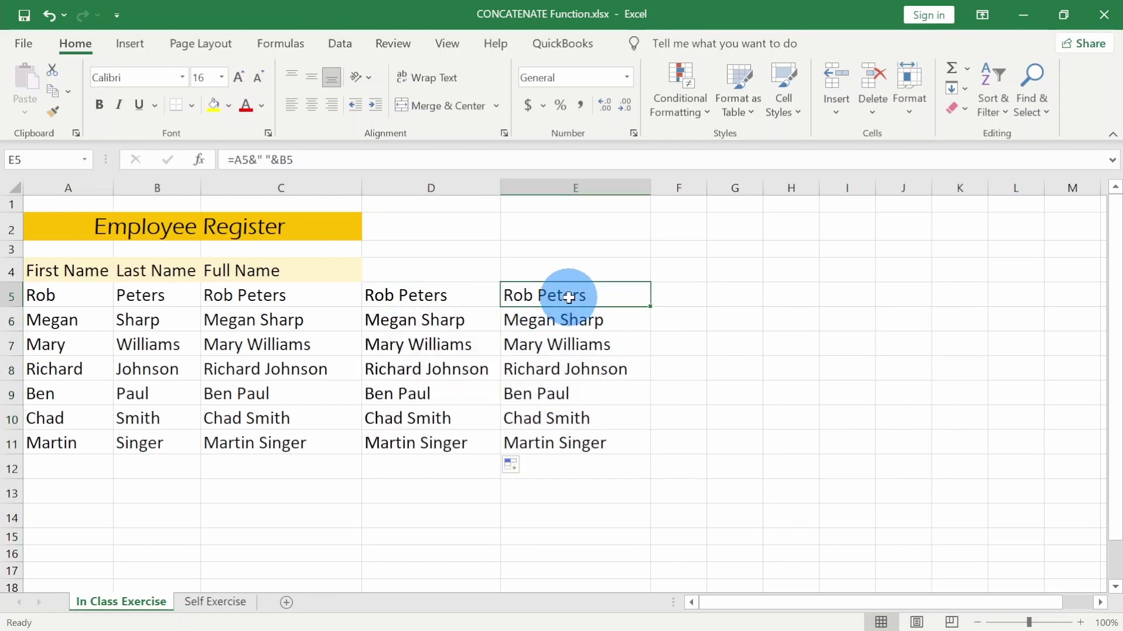